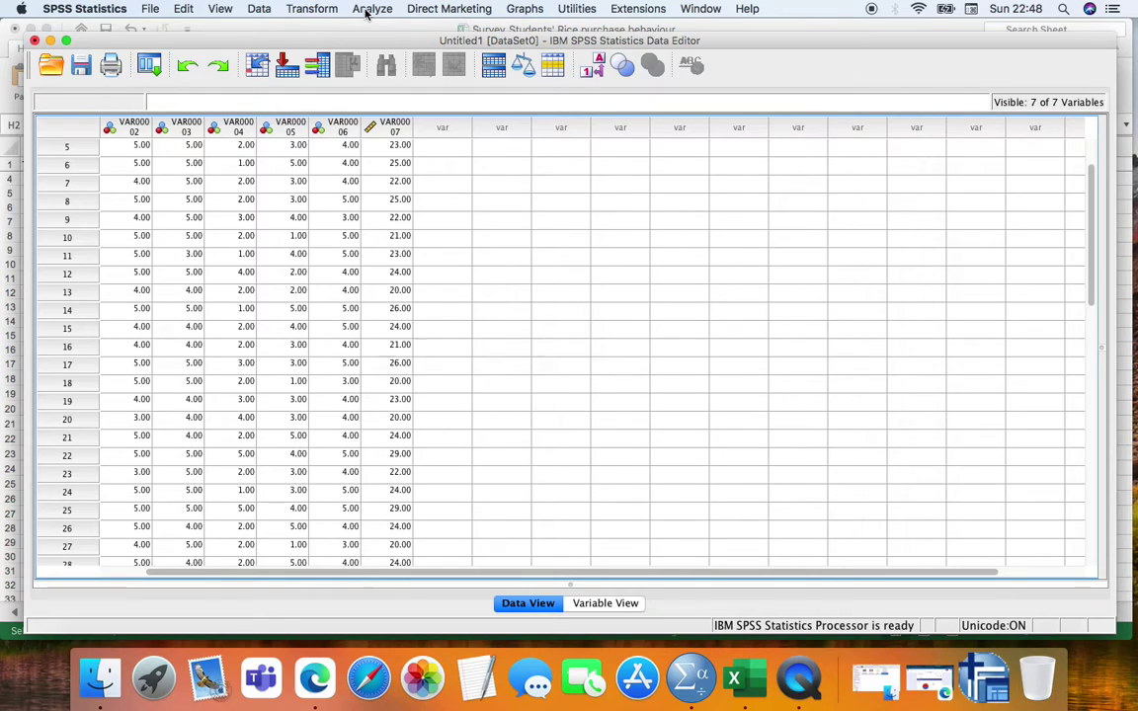
Start a Reliability Analysis and move VAR00001–VAR00006 into Items, leaving VAR00007 out.
left_click(366, 12)
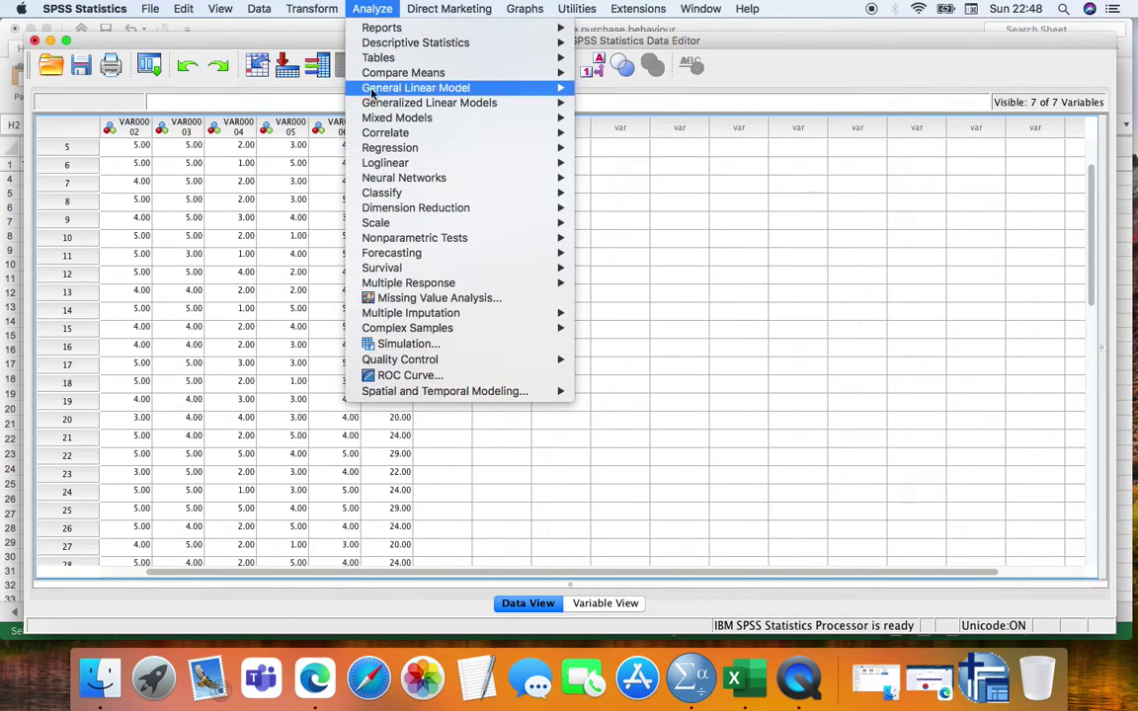
mouse_move(428, 225)
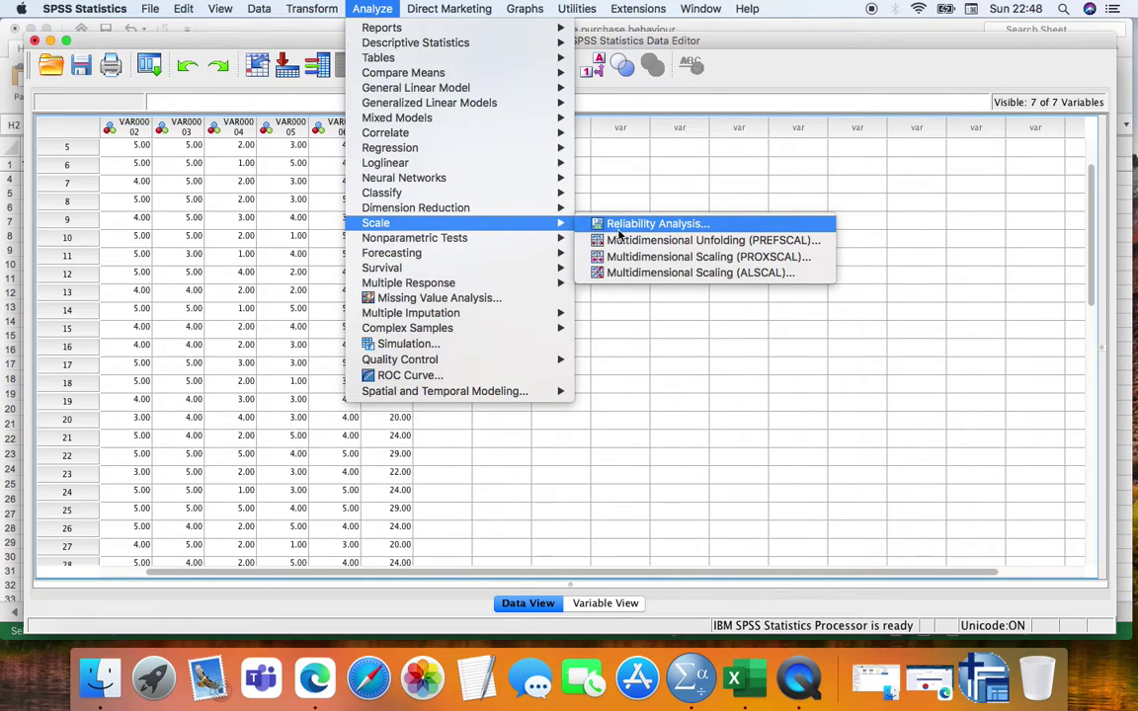
left_click(619, 228)
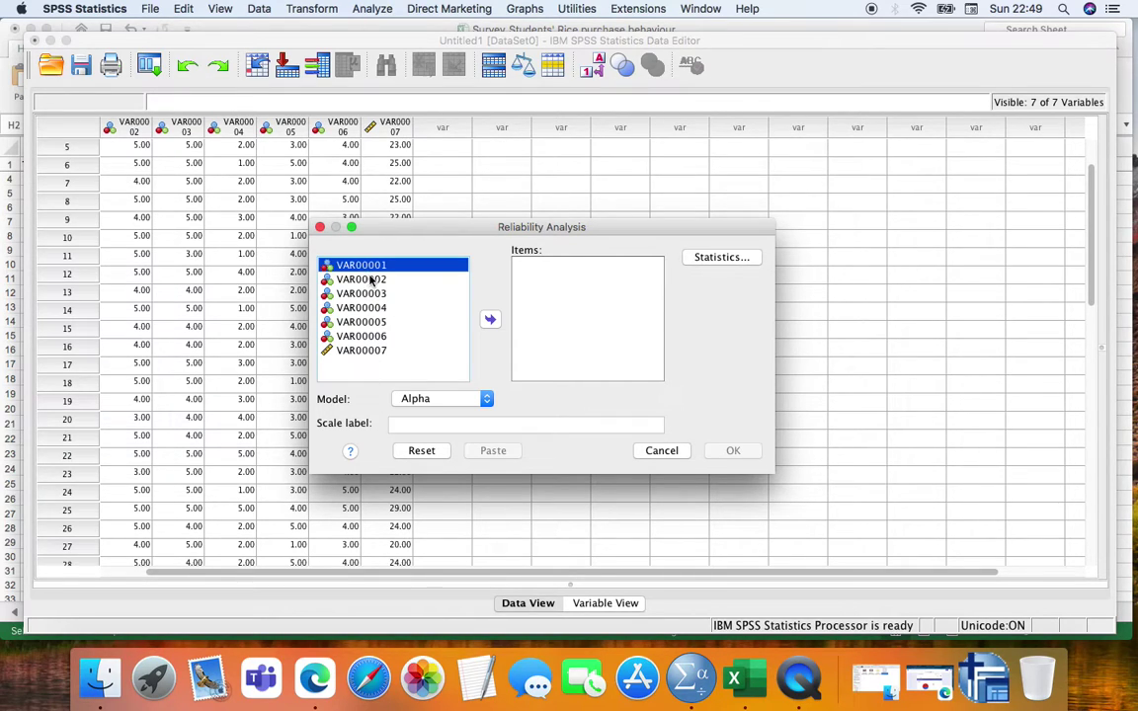
left_click(416, 294)
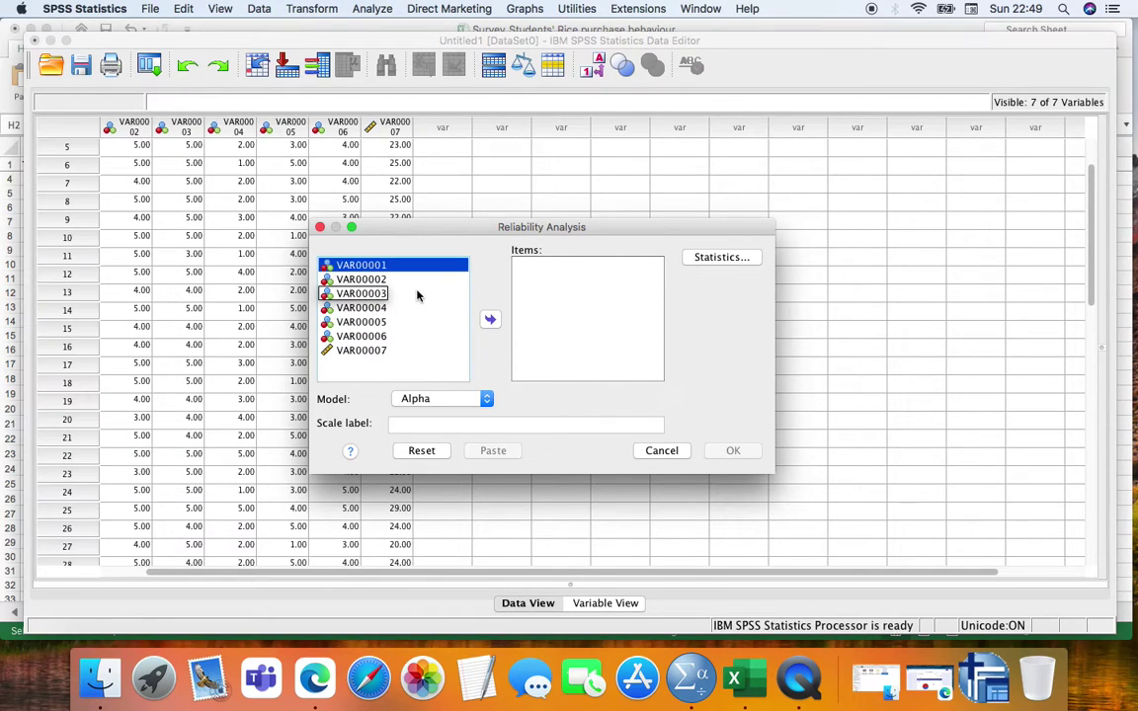
key("shift+Down")
key("shift+Down")
key("shift+Down")
key("shift+Down")
key("shift+Down")
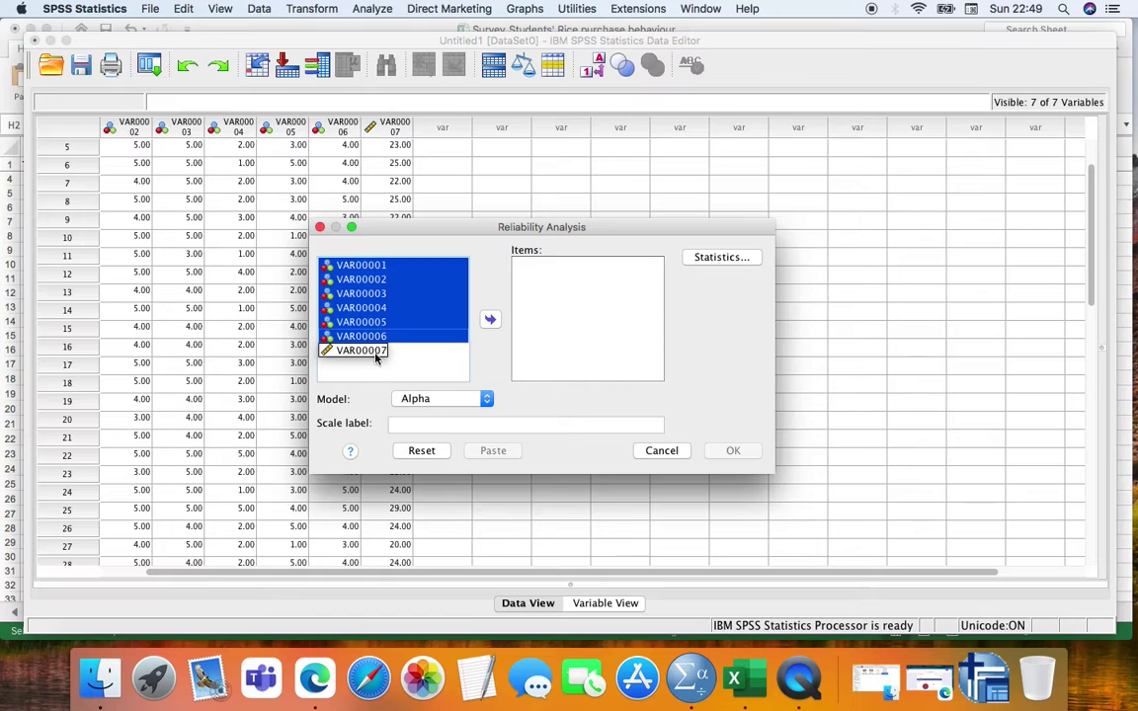
left_click(490, 321)
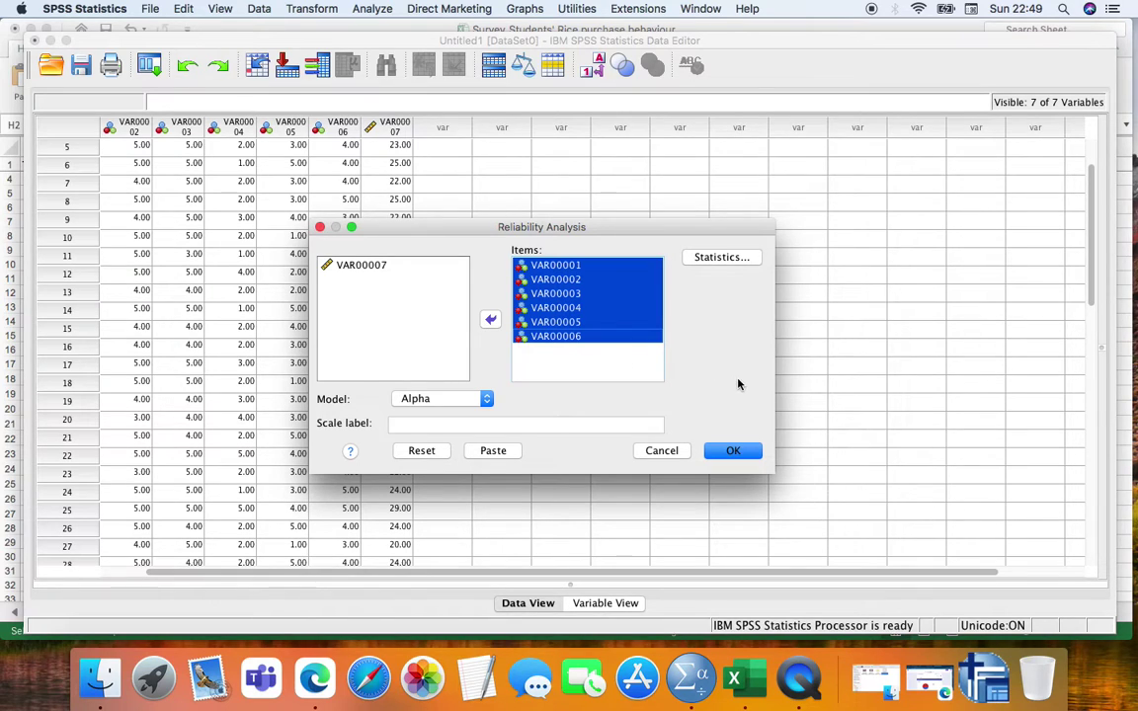
Request 'Scale if item deleted' statistics and run the six-item reliability analysis.
left_click(706, 260)
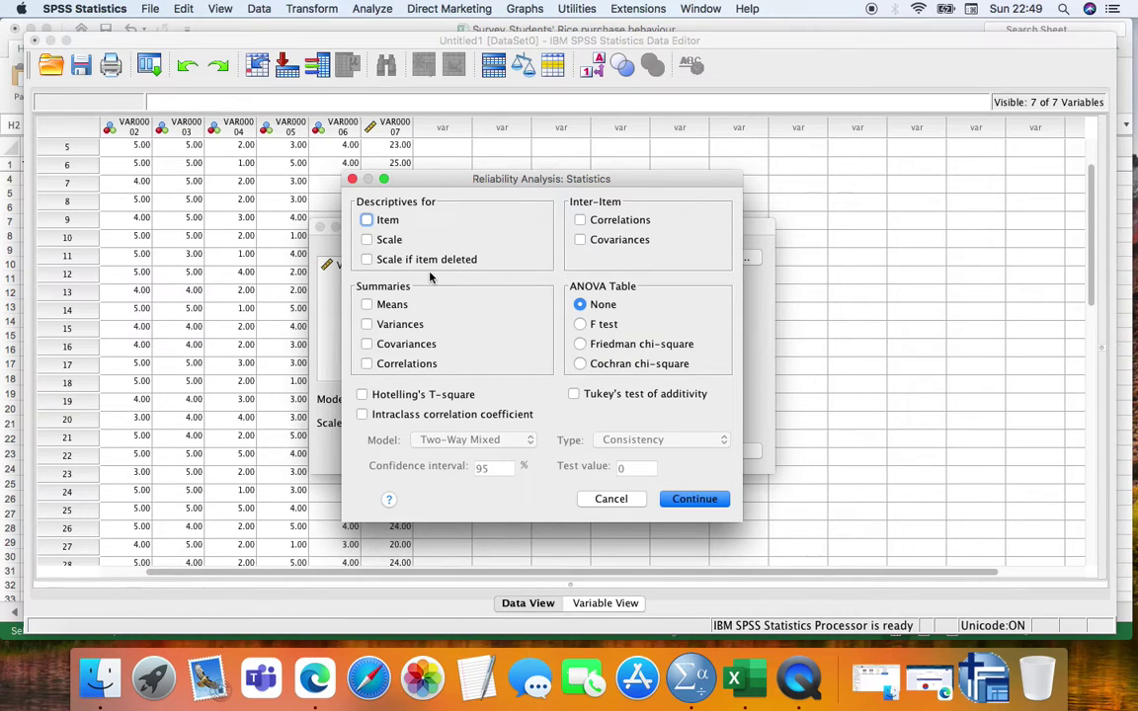
left_click(367, 261)
left_click(692, 499)
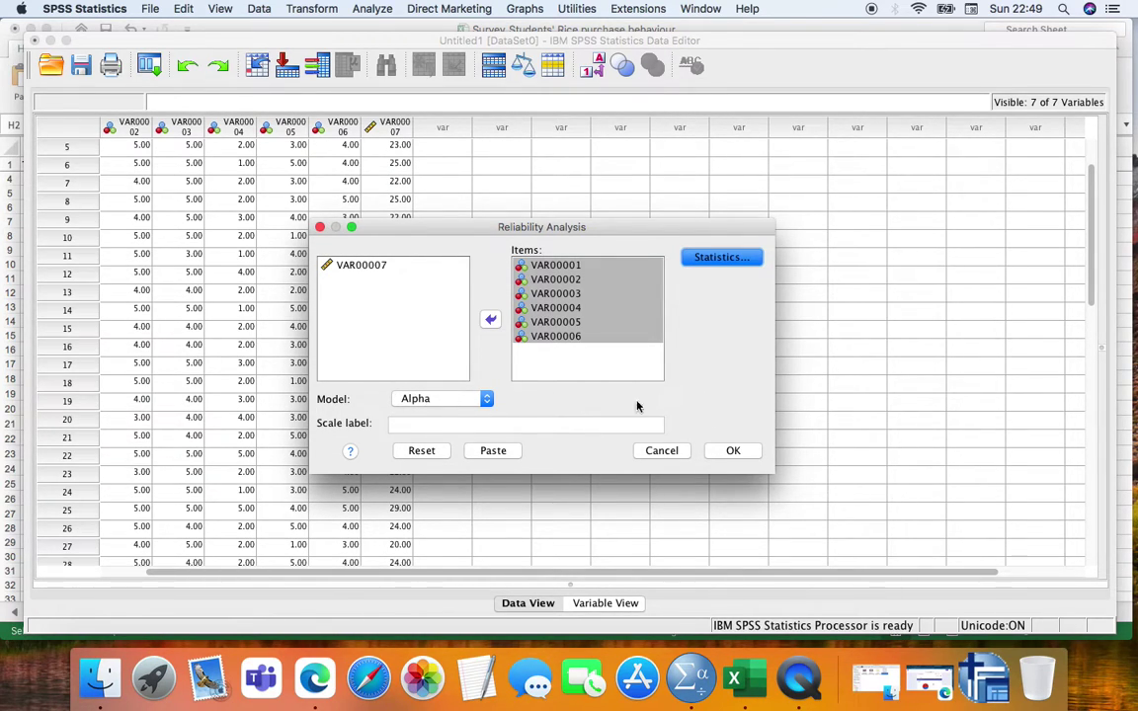
left_click(733, 451)
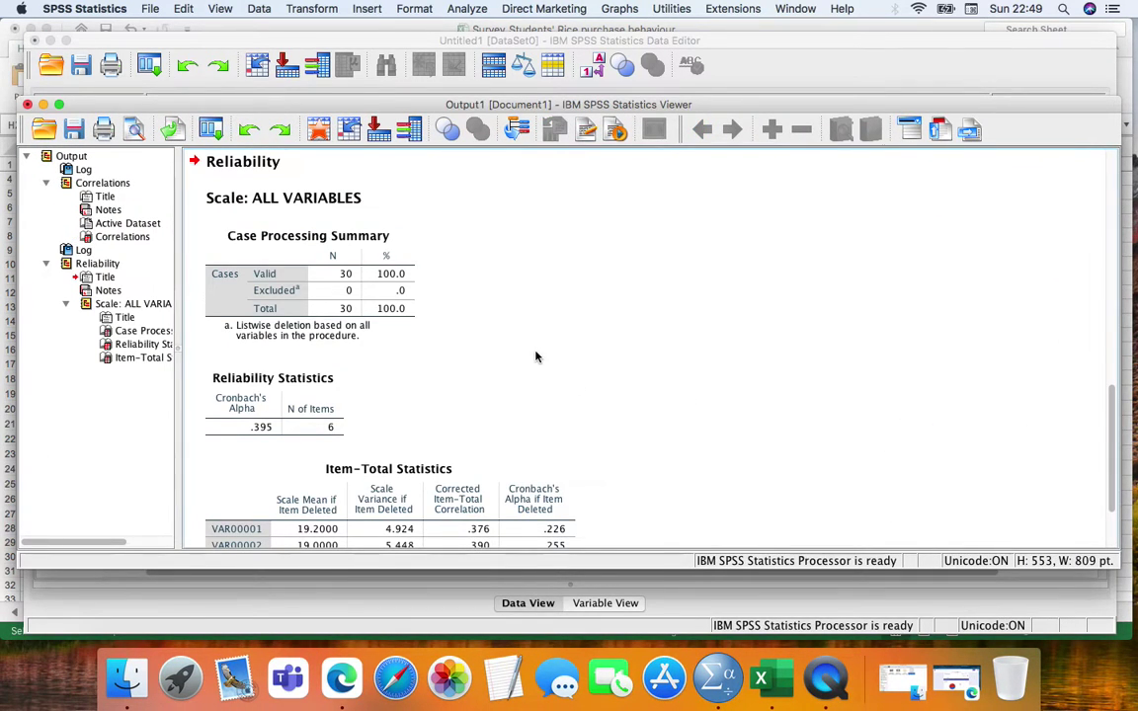
left_click(420, 351)
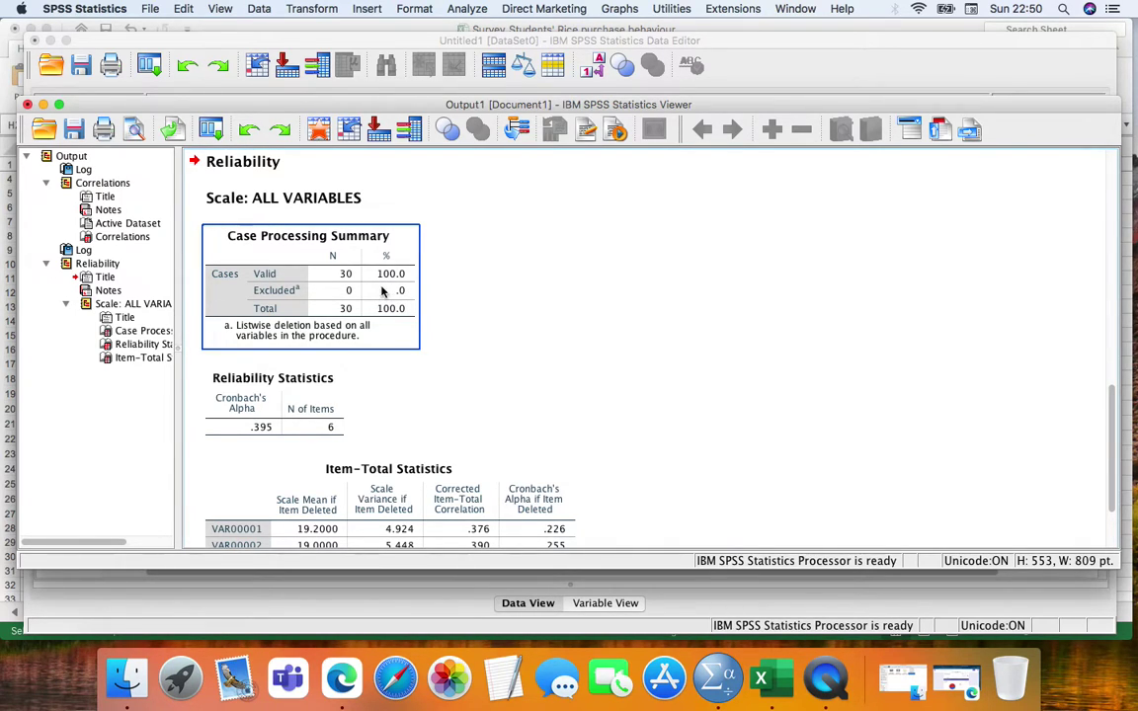
scroll(395, 292, "down", 1)
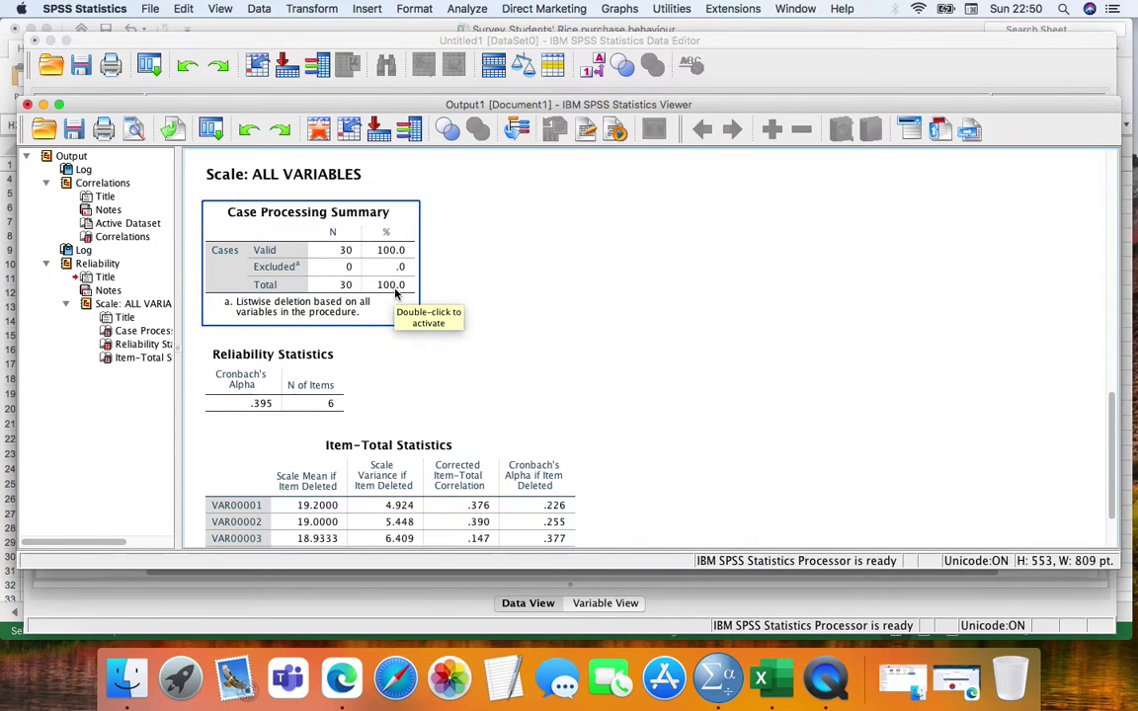
left_click(452, 307)
scroll(451, 307, "down", 1)
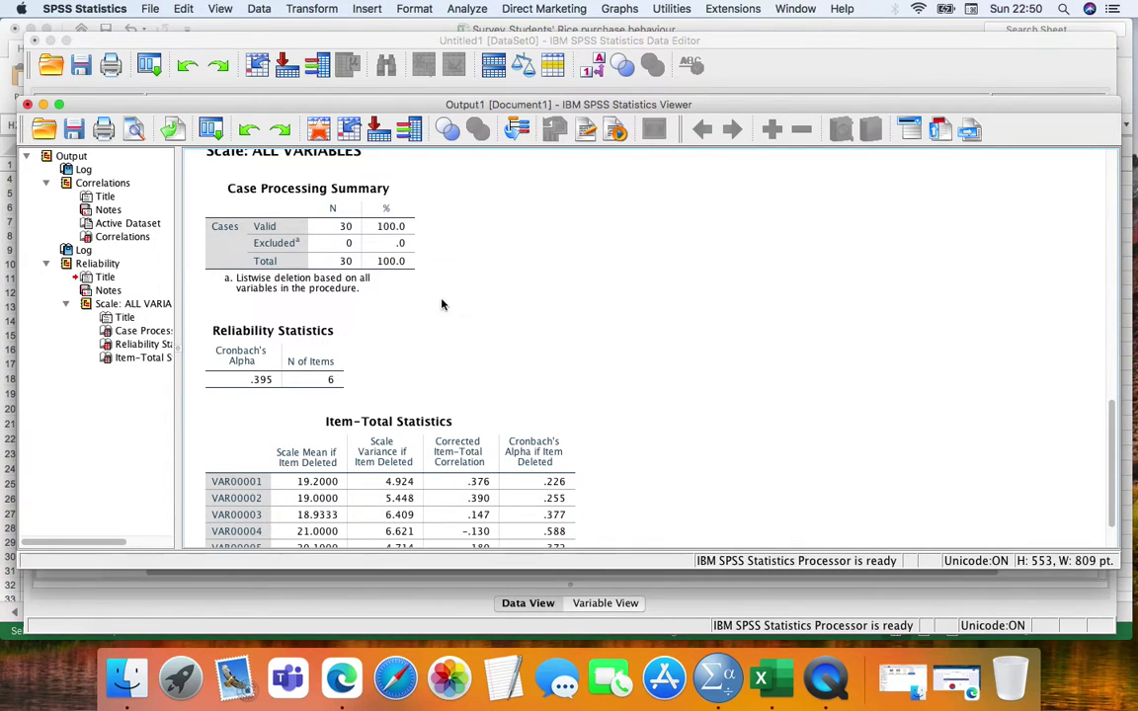
left_click(377, 269)
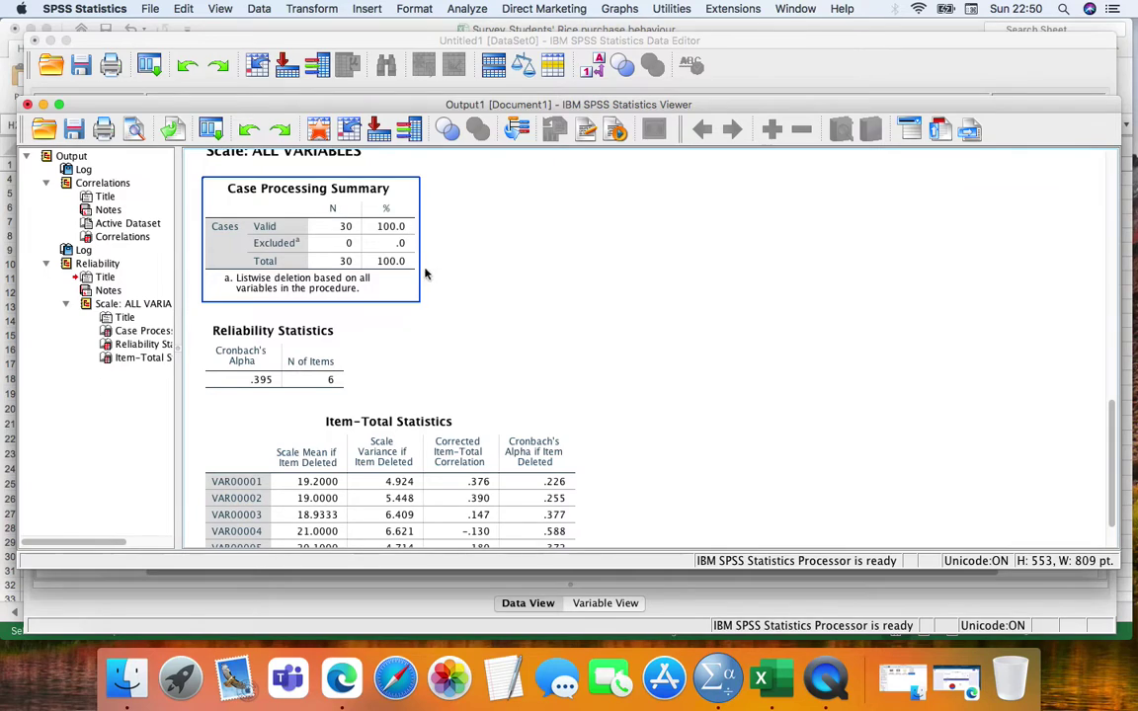
left_click(459, 328)
scroll(459, 328, "down", 2)
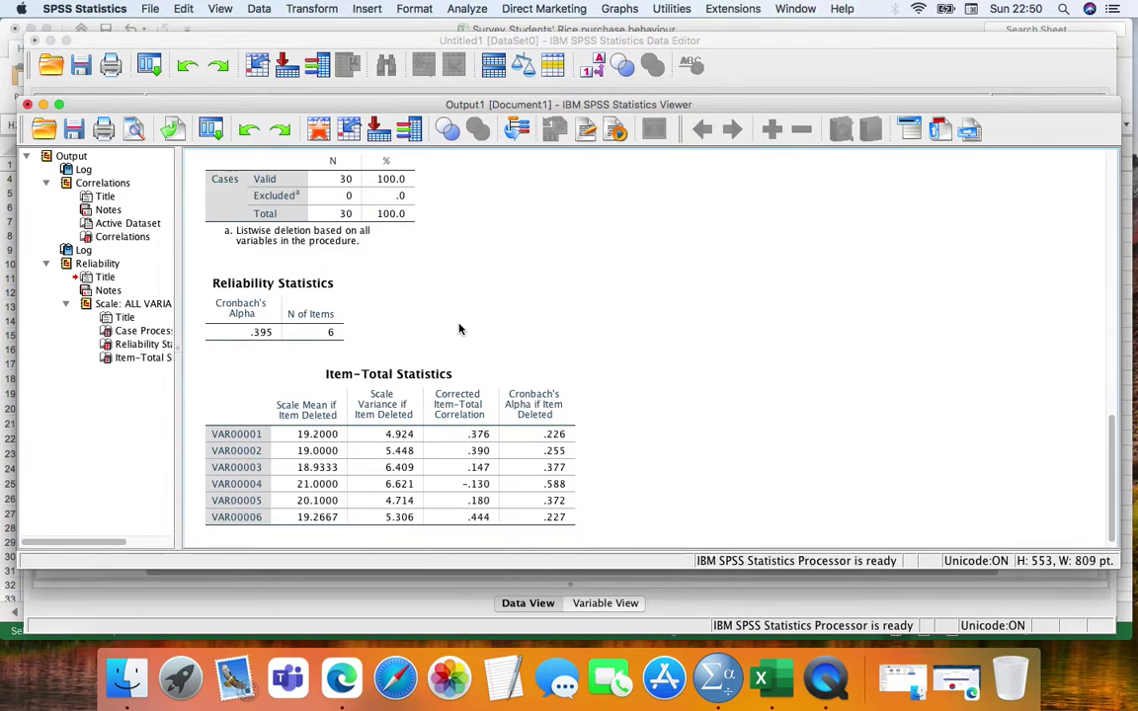
scroll(459, 328, "down", 1)
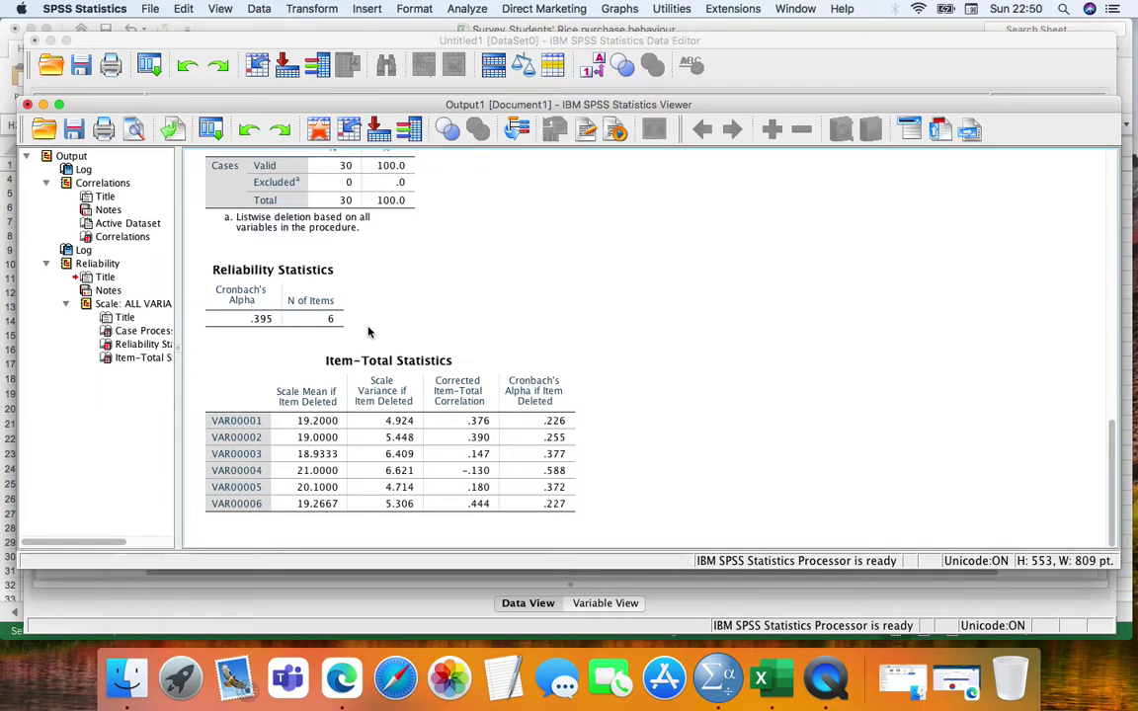
left_click(258, 330)
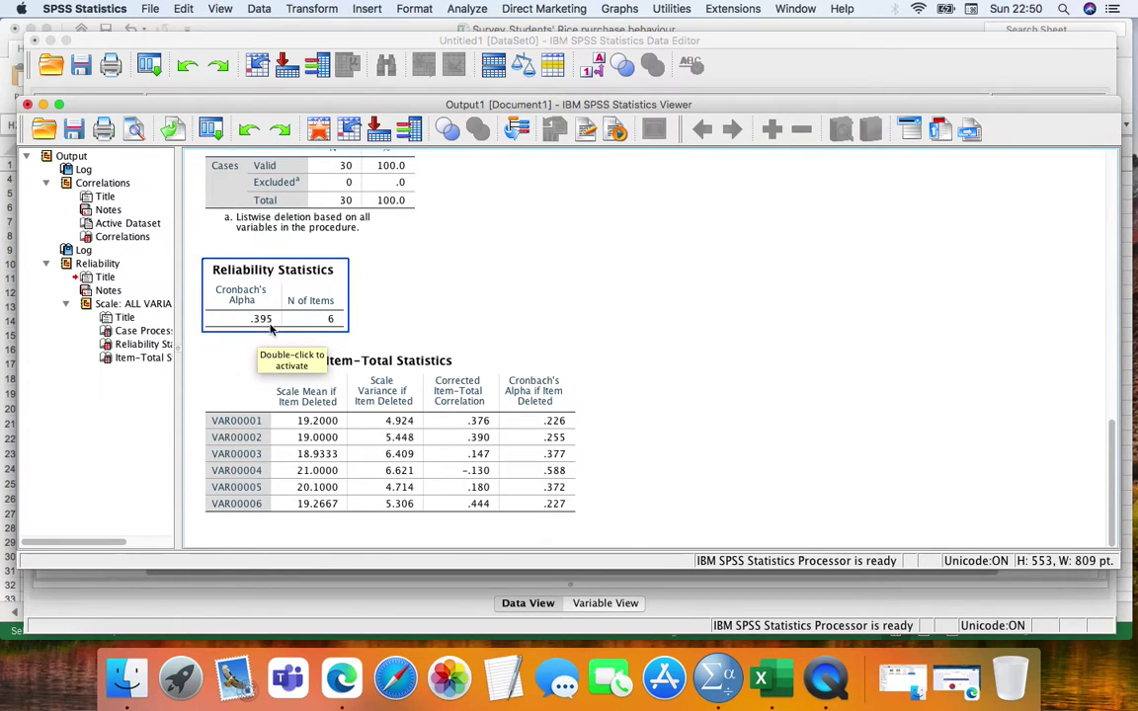
left_click(356, 291)
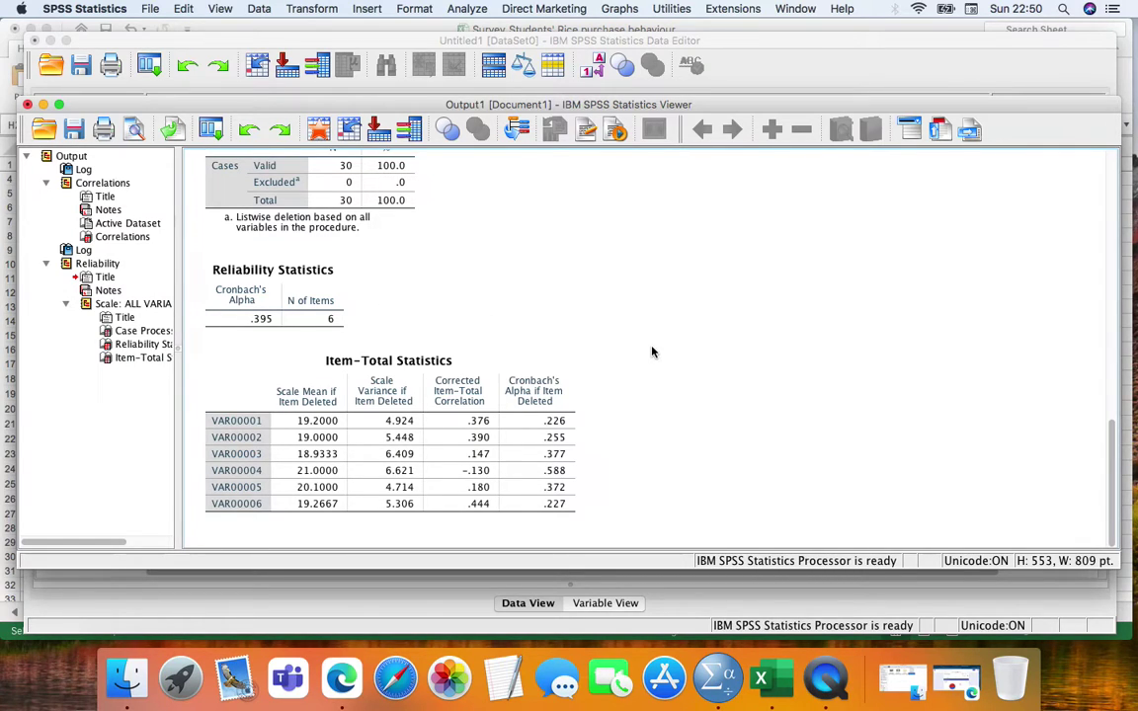
left_click(533, 365)
left_click(294, 313)
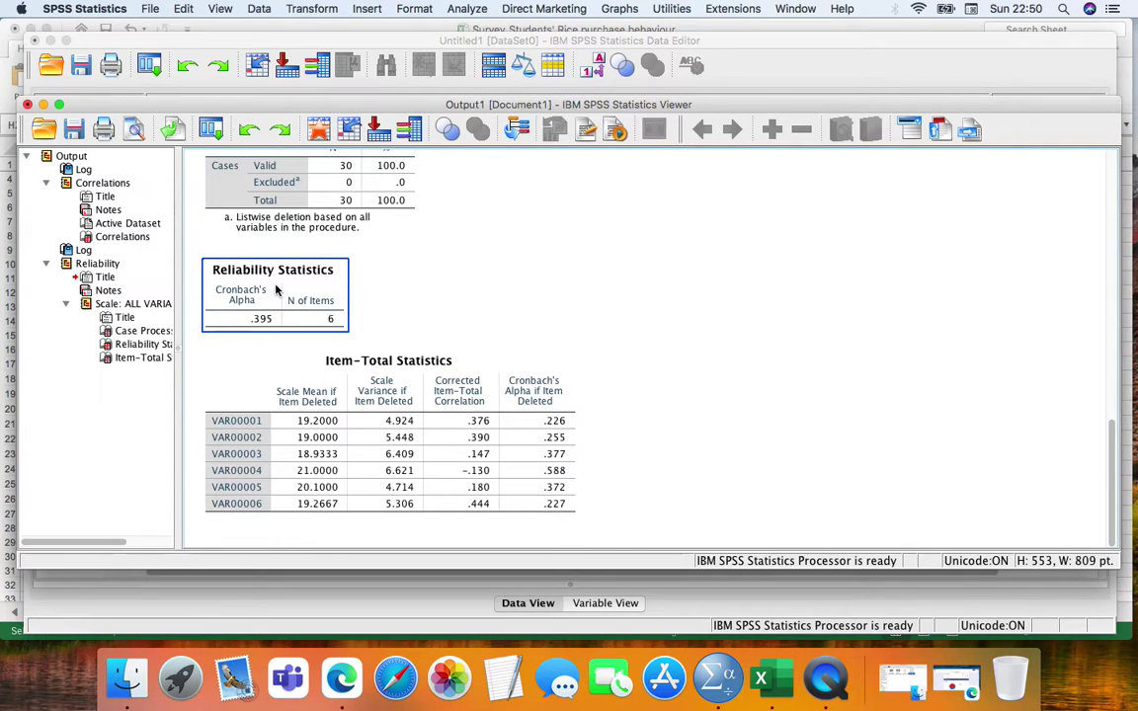
left_click(254, 341)
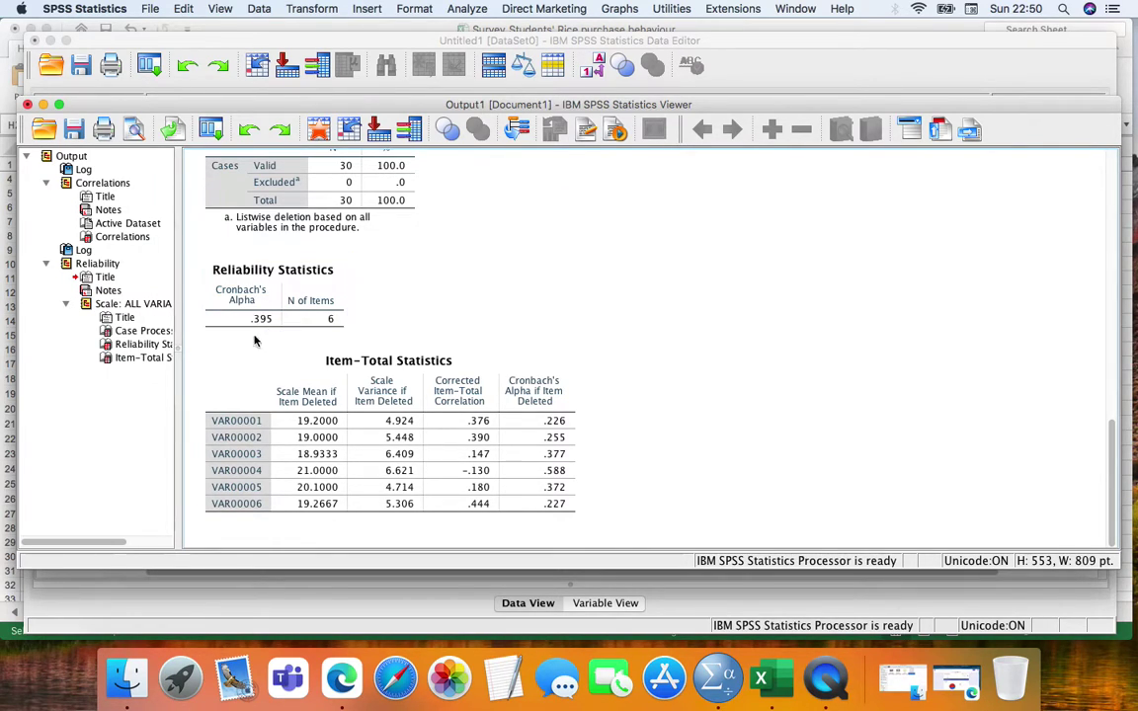
left_click(248, 286)
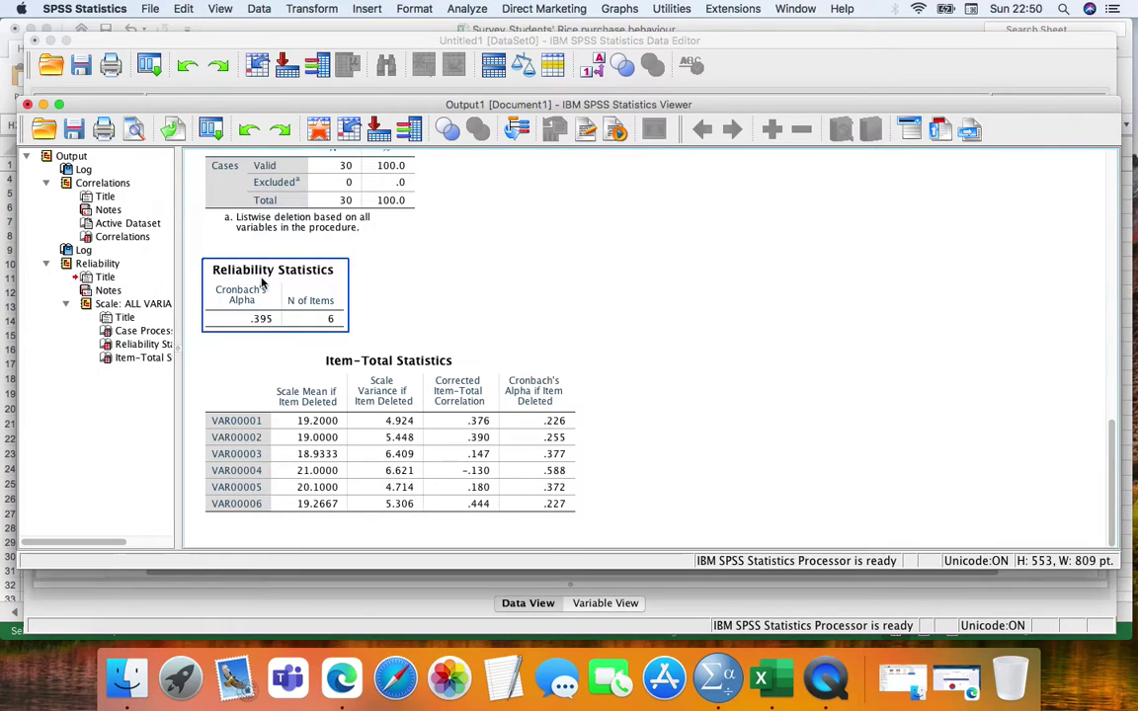
left_click(263, 289)
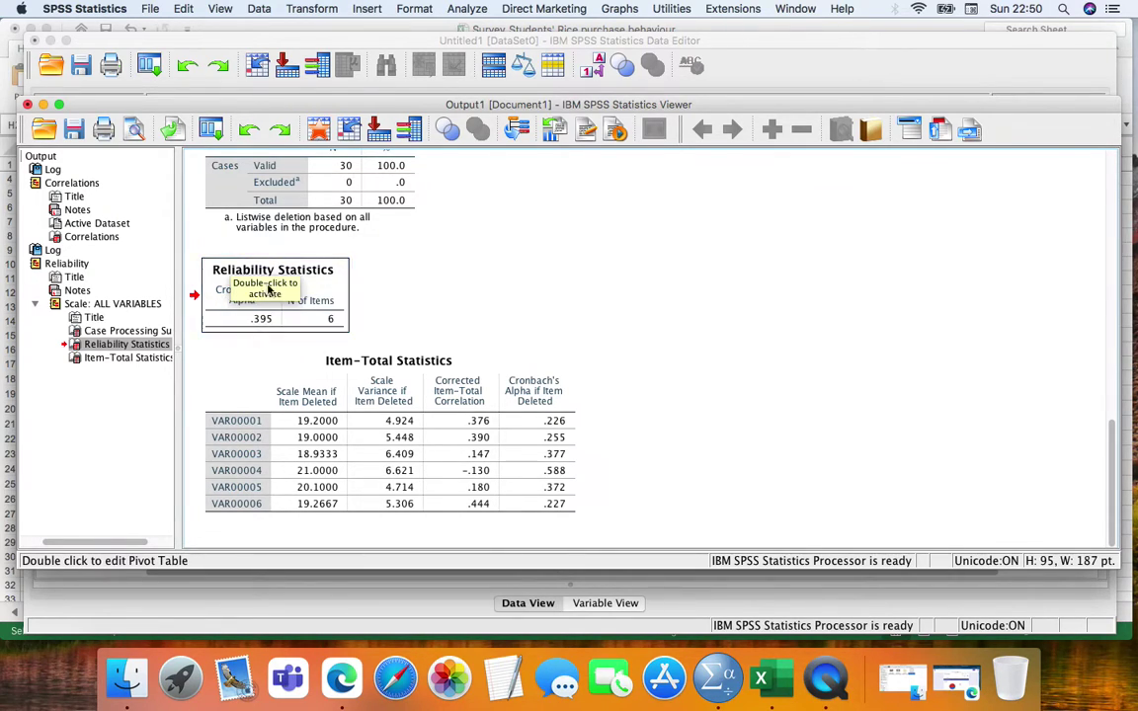
left_click(364, 290)
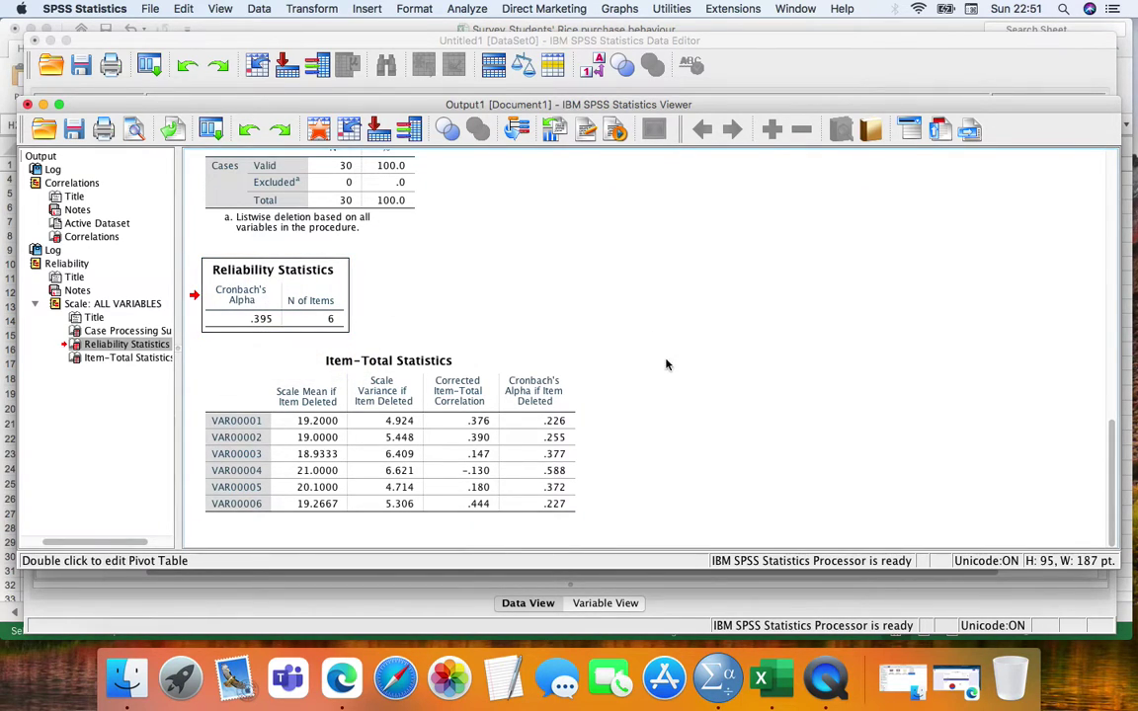
left_click(271, 418)
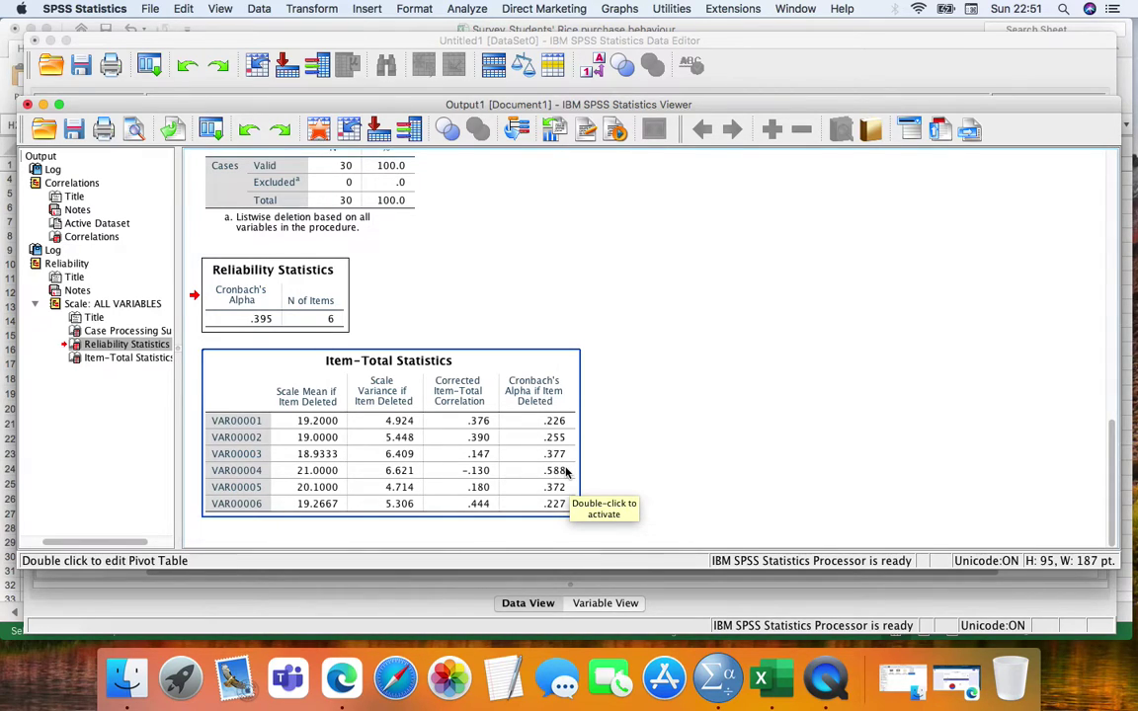
left_click(588, 529)
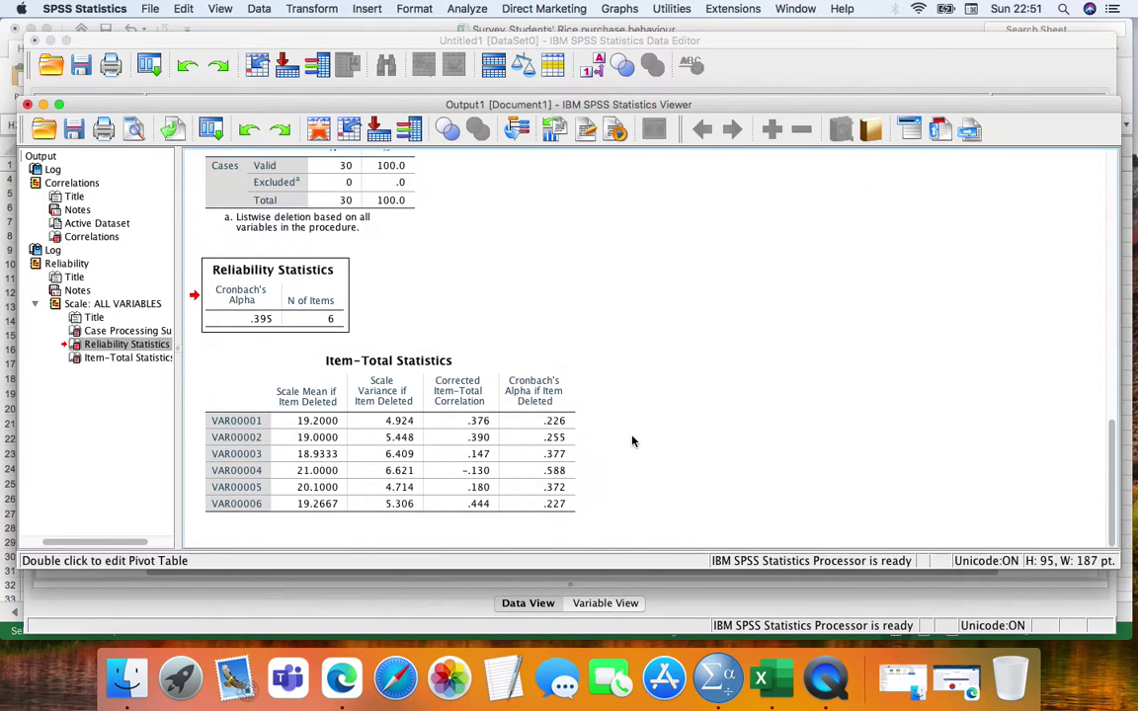